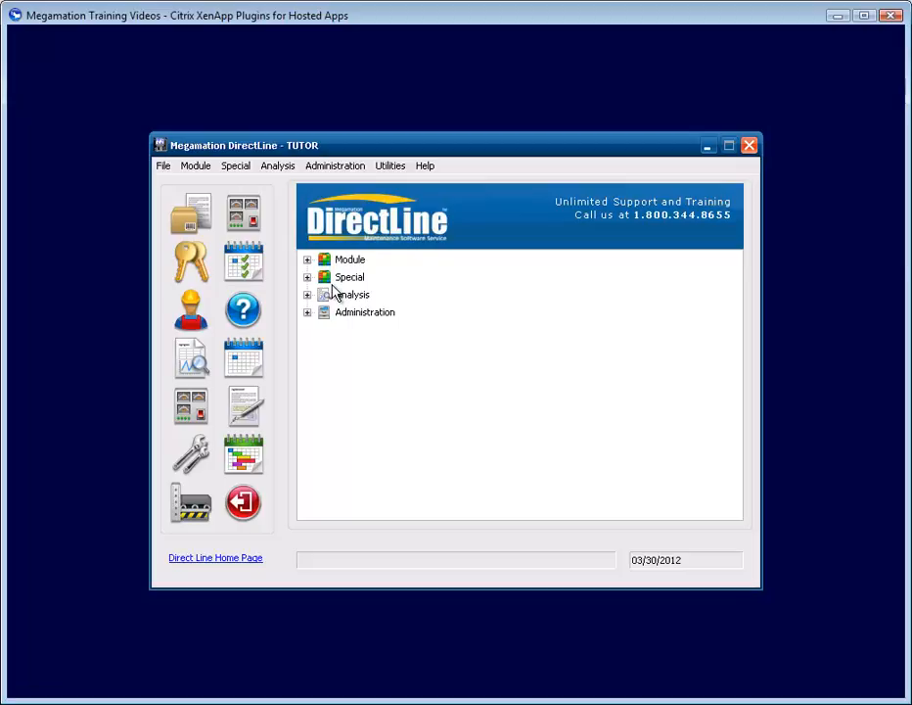
# Step: Open the Work Order Console from Module > Maintenance in the home tree
pyautogui.click(307, 260)
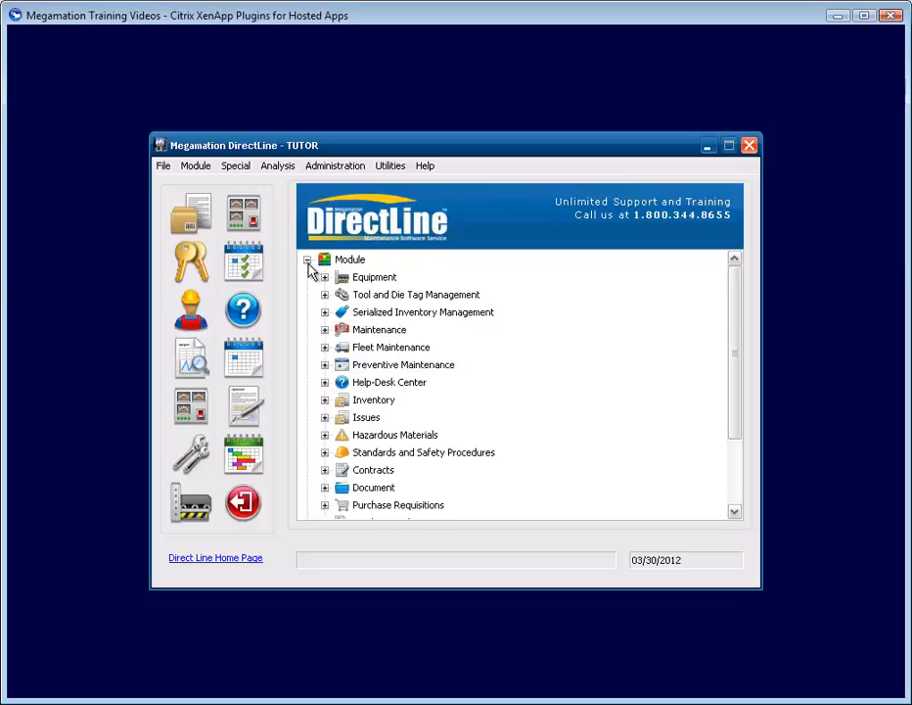
pyautogui.click(325, 331)
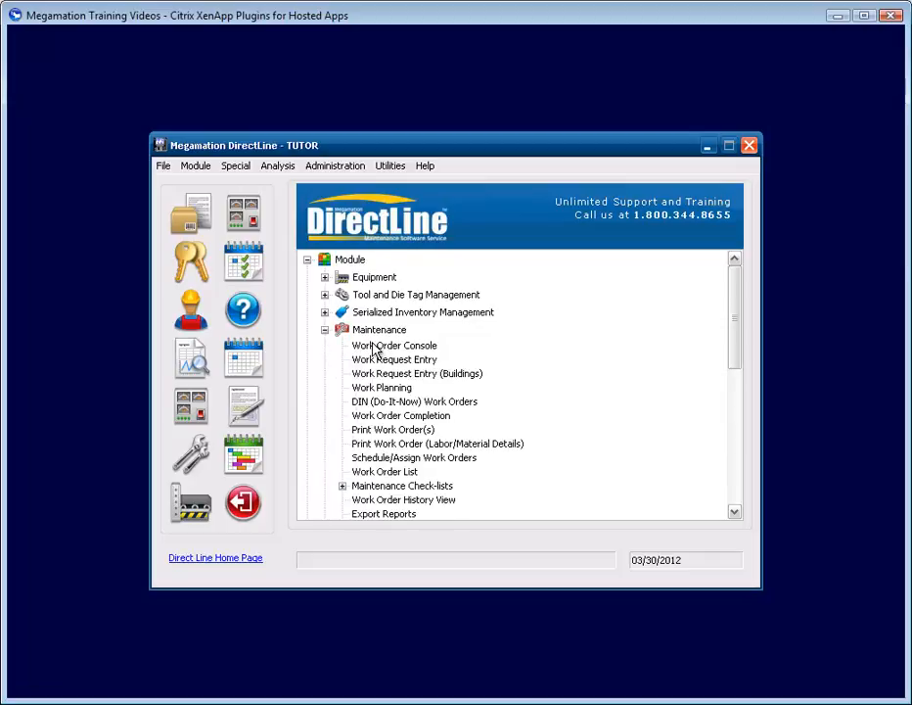
pyautogui.click(391, 347)
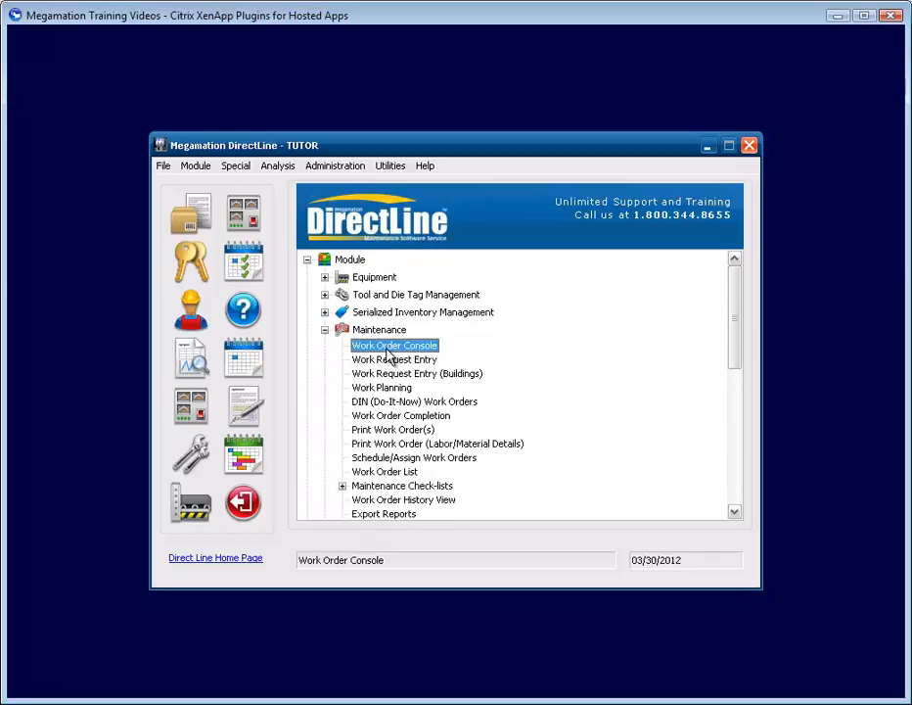
pyautogui.doubleClick(386, 348)
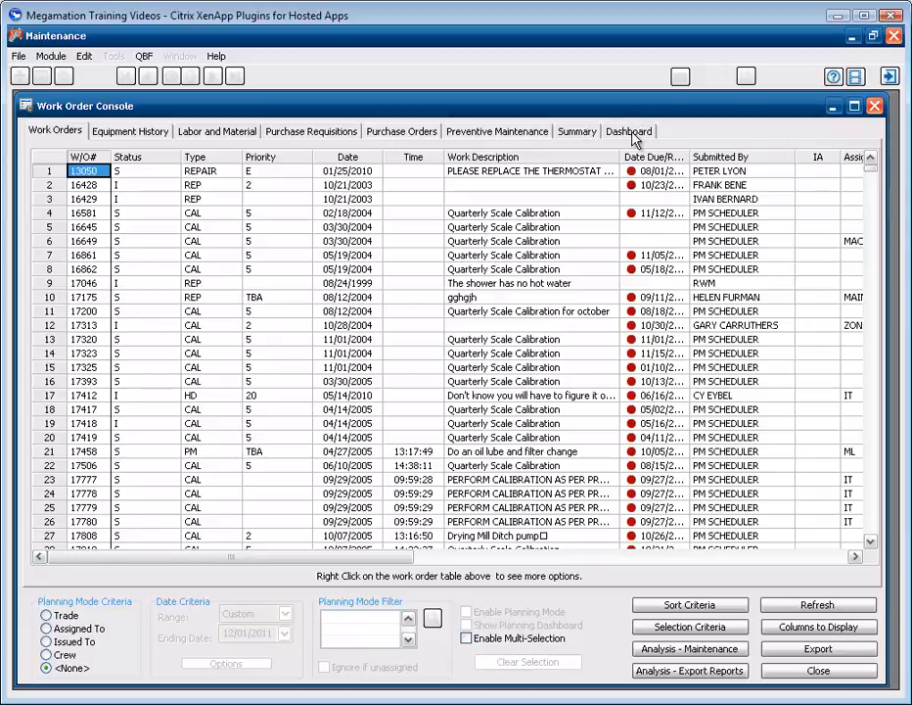
# Step: Switch the Work Order Console to its Summary reports page
pyautogui.click(580, 134)
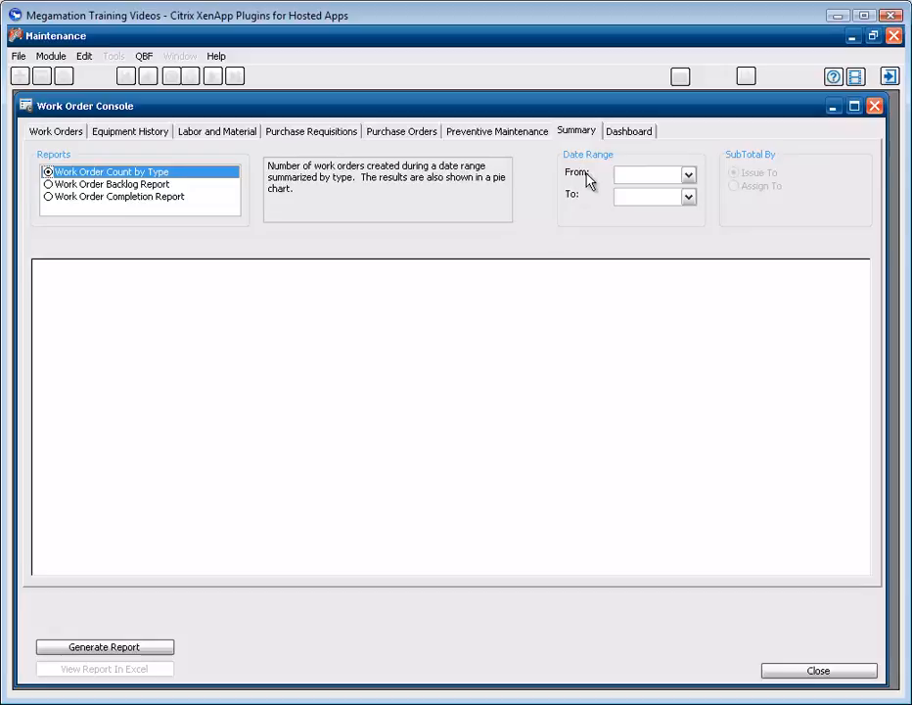
# Step: Set the report's From date to 07/01/2011 and To date to 12/31/2011
pyautogui.click(689, 177)
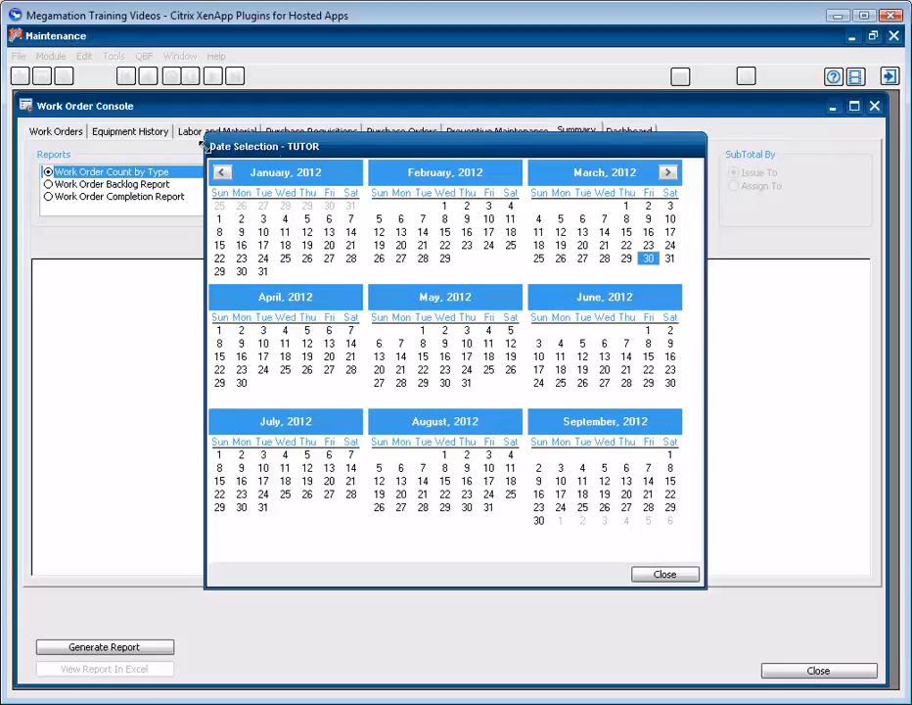
pyautogui.click(222, 173)
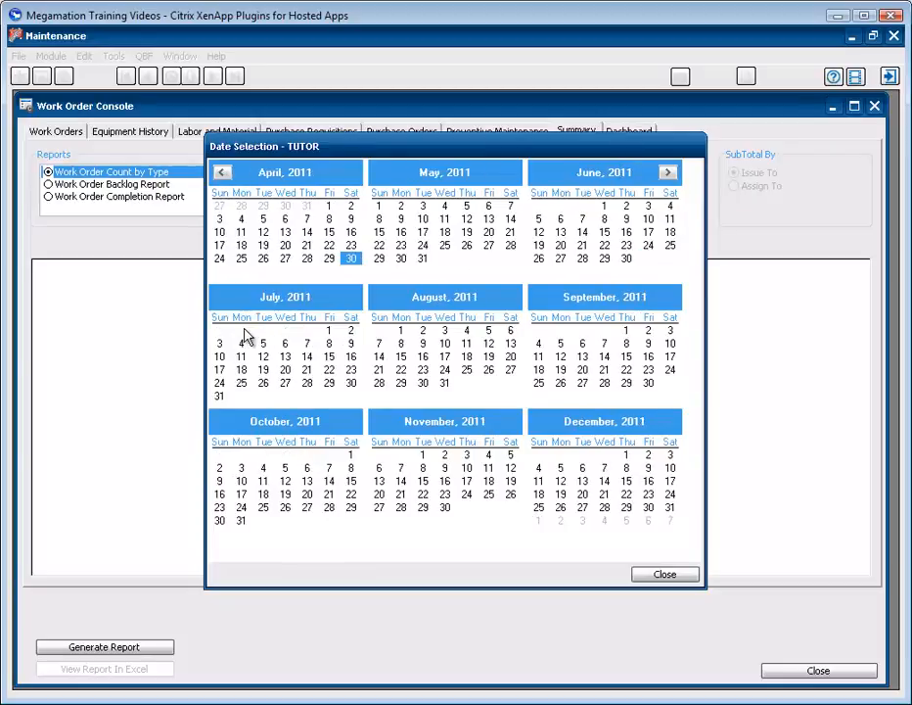
pyautogui.click(330, 332)
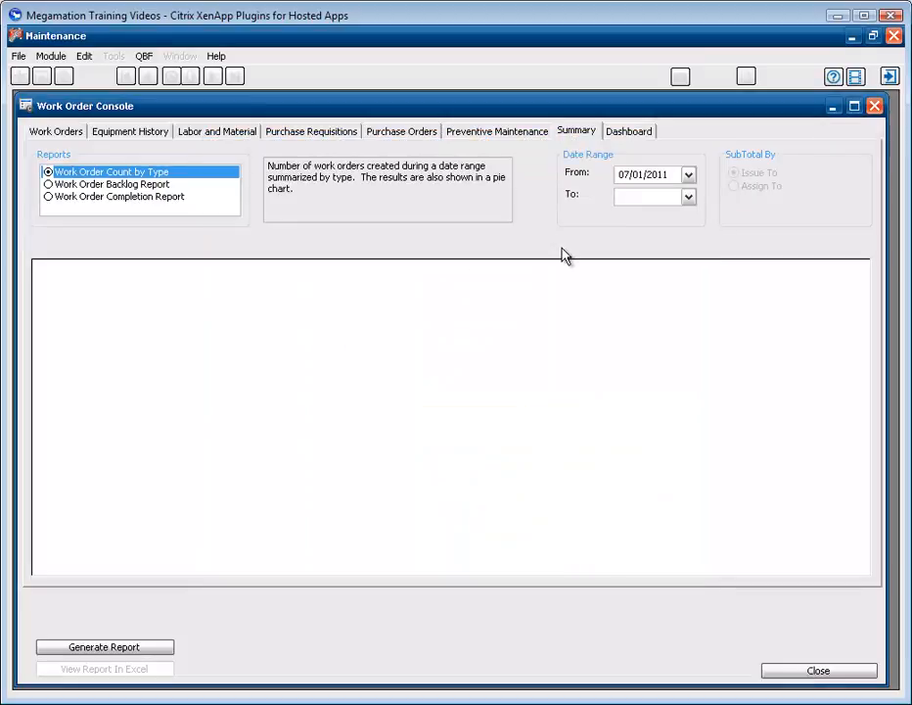
pyautogui.click(689, 198)
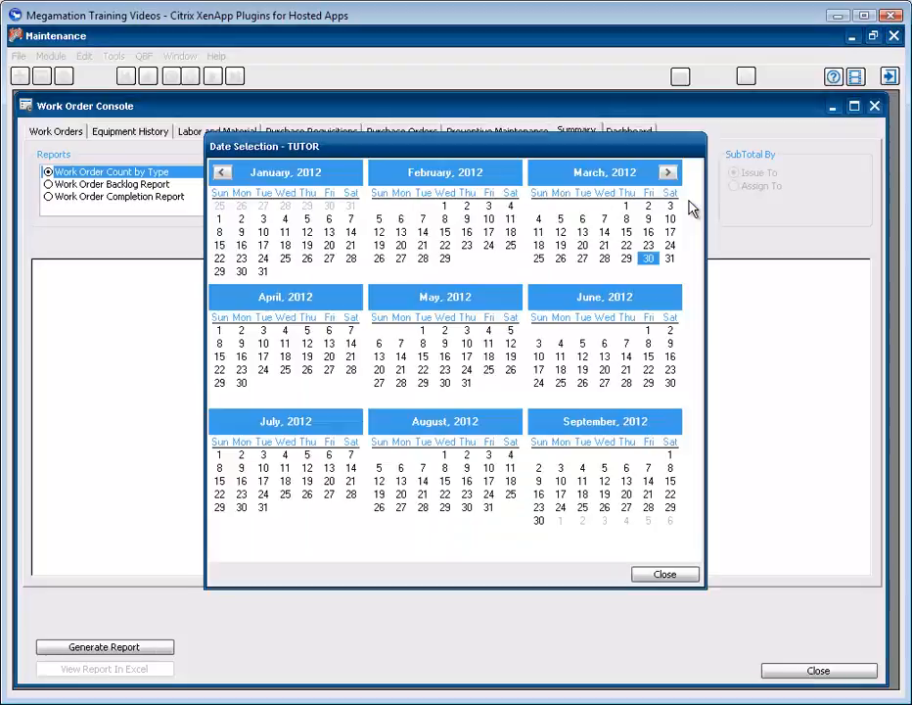
pyautogui.click(221, 172)
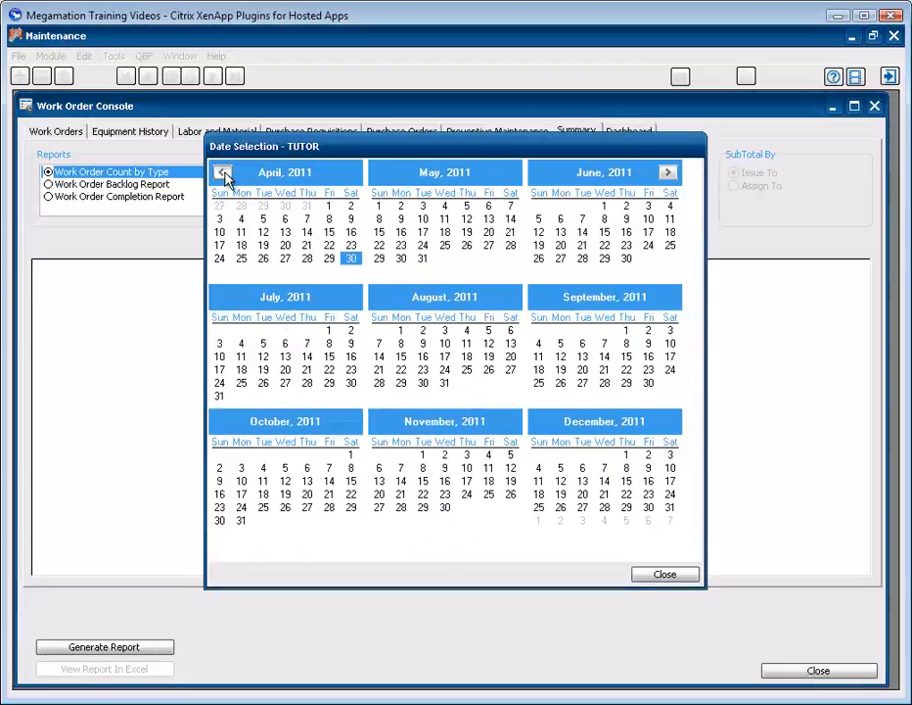
pyautogui.click(673, 509)
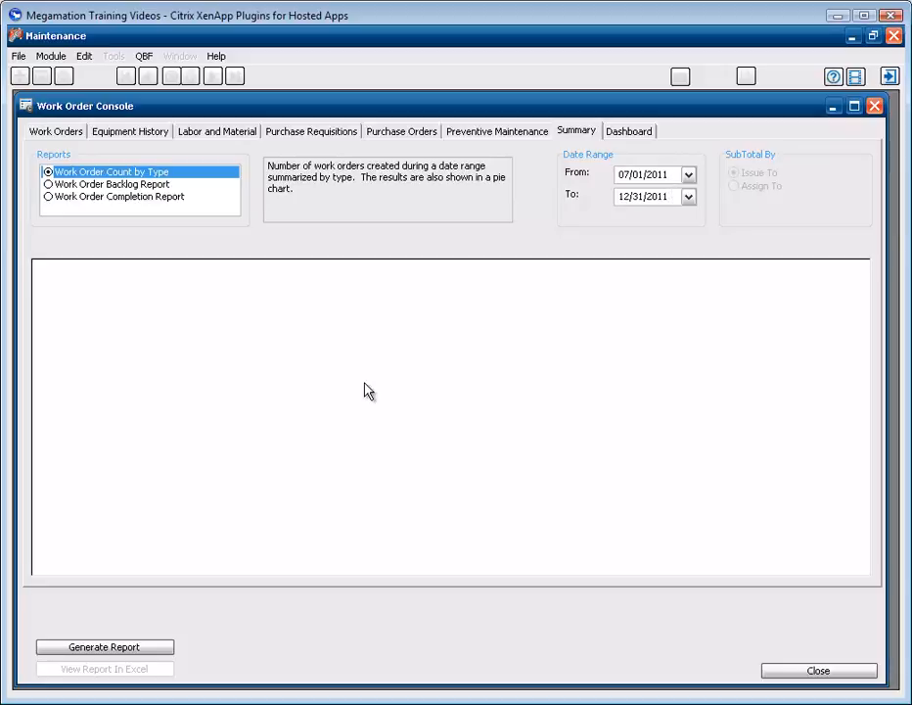
# Step: Generate the Work Order Count by Type report and view its pie chart (DIN 2, IT 1, REP 4, SAF 1)
pyautogui.click(154, 651)
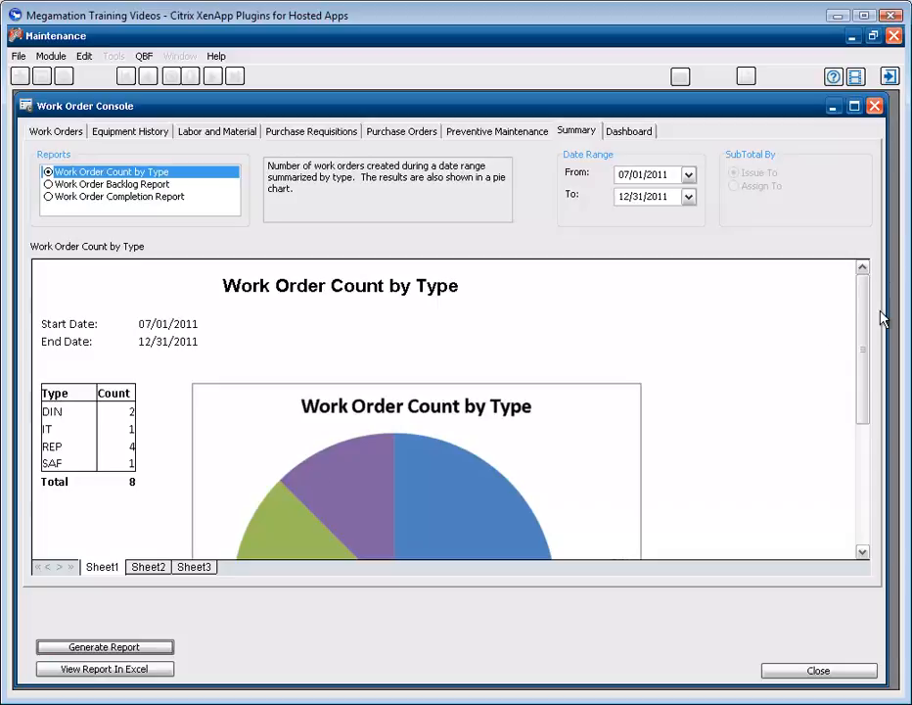
pyautogui.moveTo(867, 293); pyautogui.dragTo(863, 361)
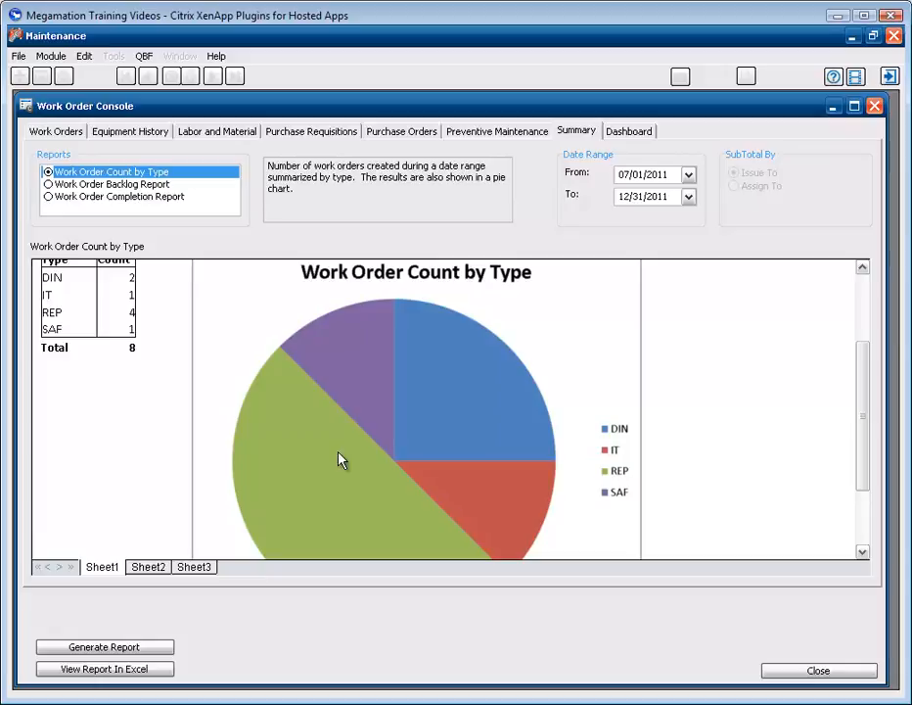
pyautogui.click(149, 672)
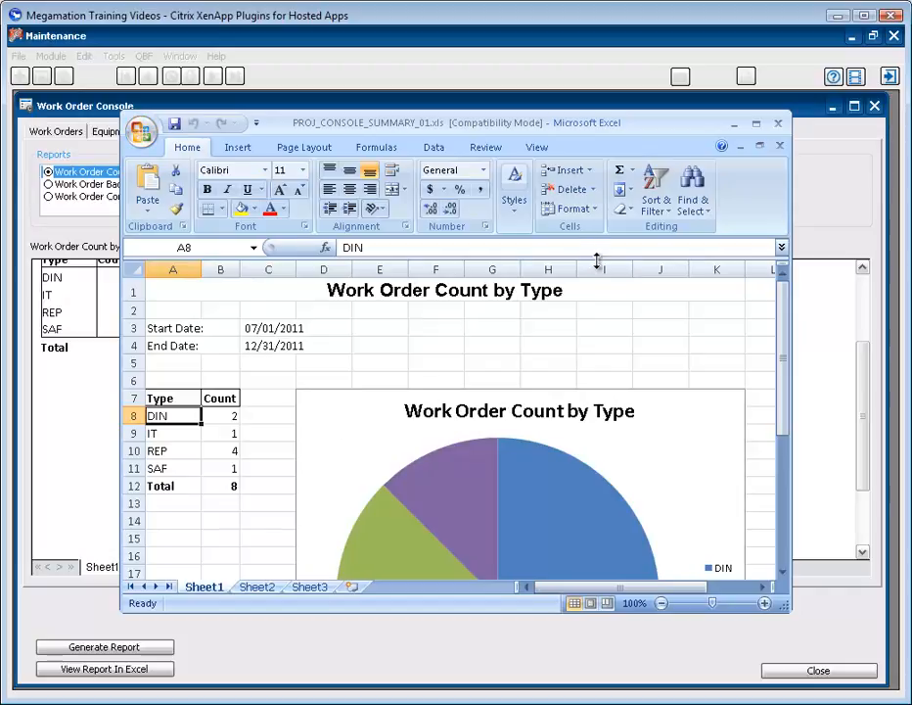
pyautogui.click(778, 123)
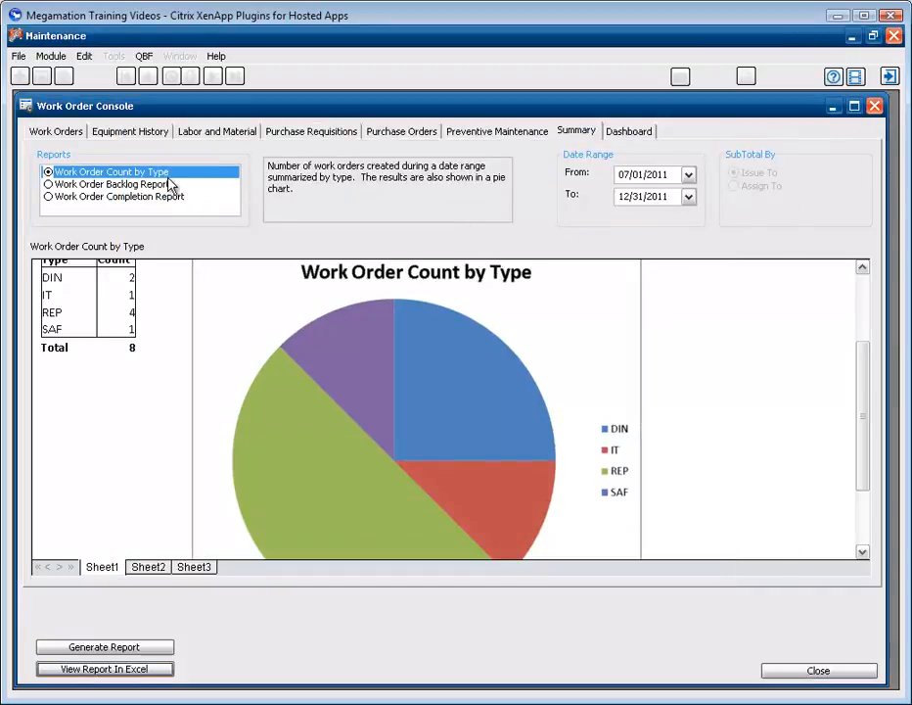
# Step: Generate the Work Order Backlog Report subtotaled by Issue To
pyautogui.click(49, 185)
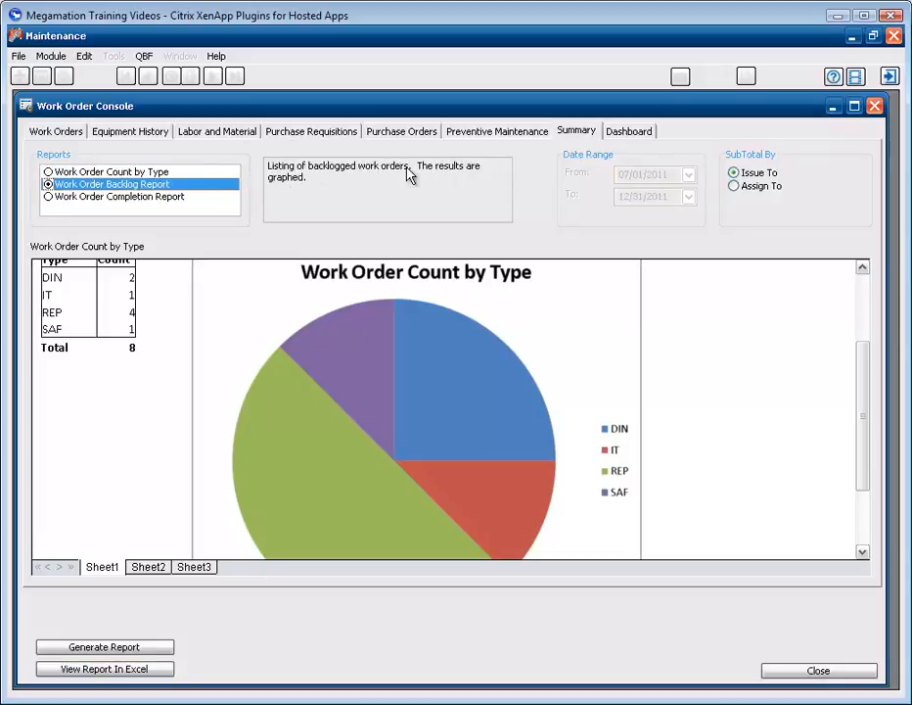
pyautogui.click(734, 172)
pyautogui.click(86, 650)
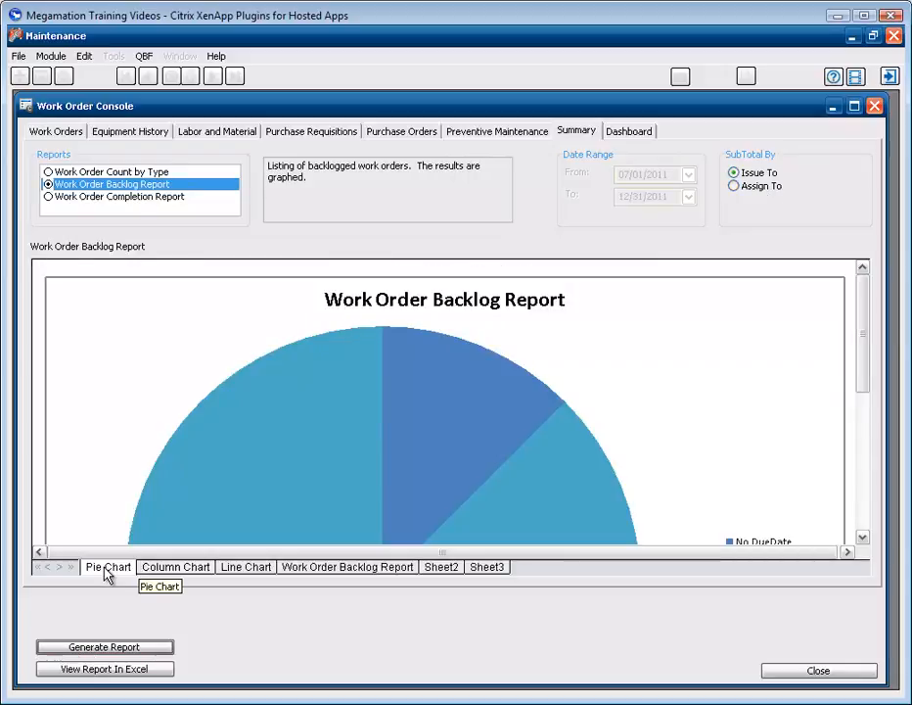
pyautogui.moveTo(861, 338)
pyautogui.mouseDown()
pyautogui.moveTo(861, 427)
pyautogui.moveTo(861, 346)
pyautogui.mouseUp()
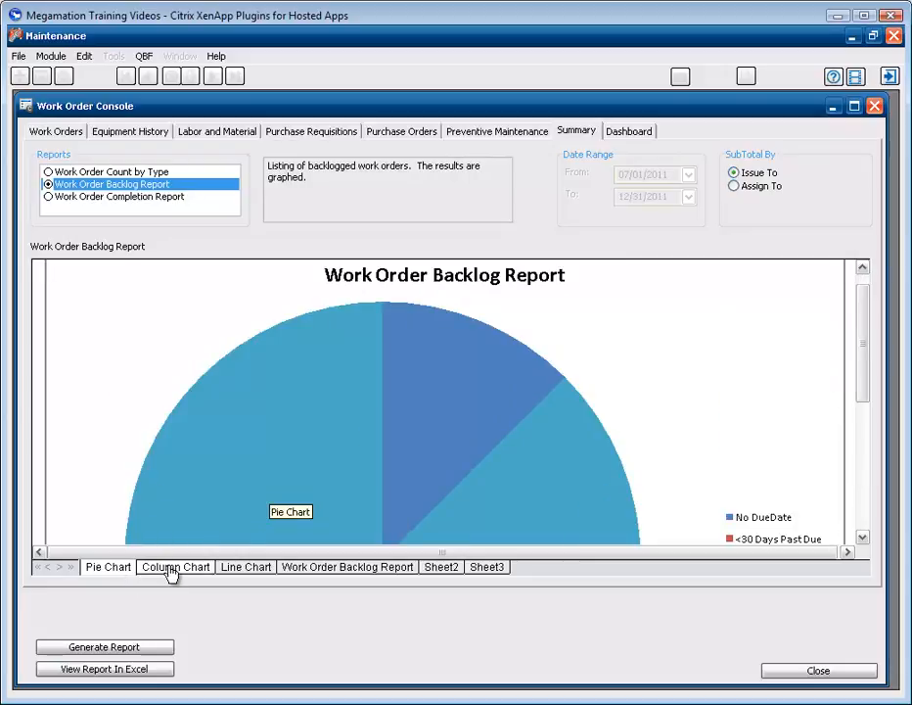
# Step: Preview the backlog column and line charts, view its data sheet, then select Work Order Completion Report
pyautogui.click(179, 576)
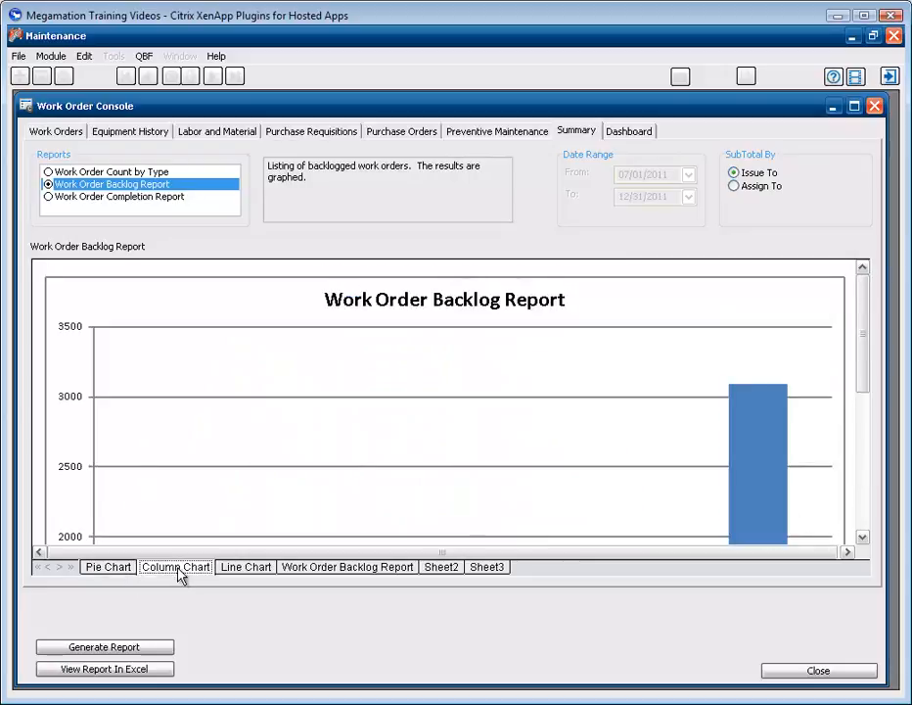
pyautogui.click(253, 575)
pyautogui.click(408, 575)
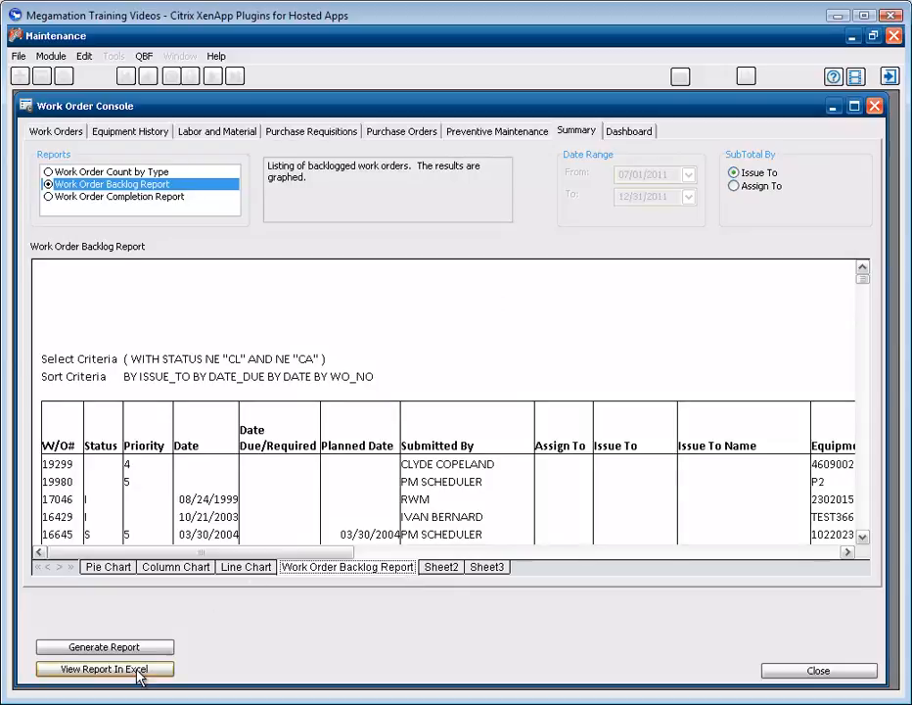
pyautogui.click(115, 196)
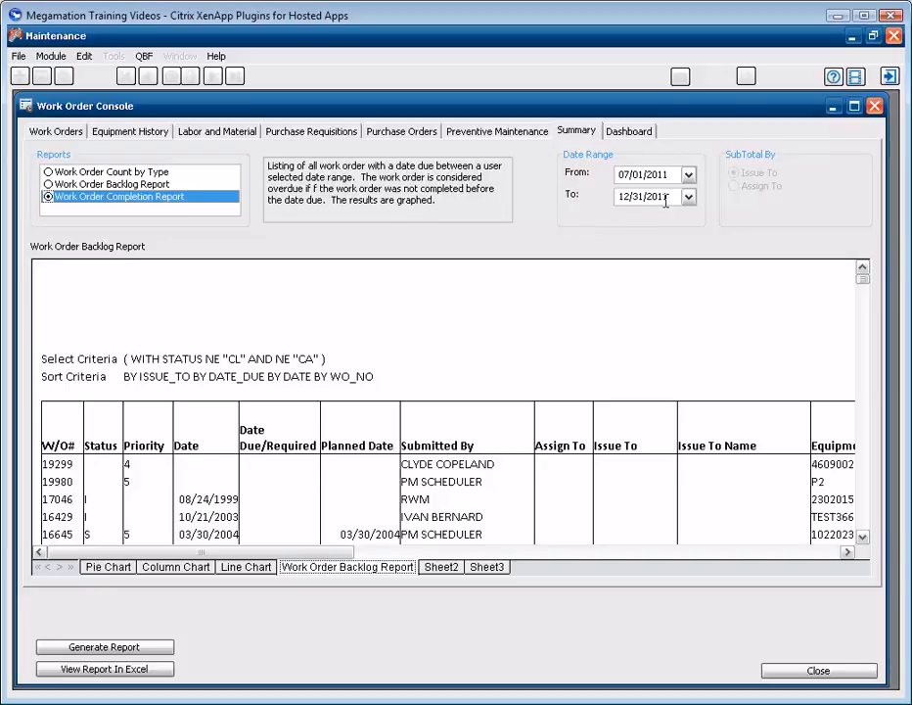
# Step: Generate the Work Order Completion Report's Overdue vs On Time pie chart and switch to the Dashboard
pyautogui.click(138, 650)
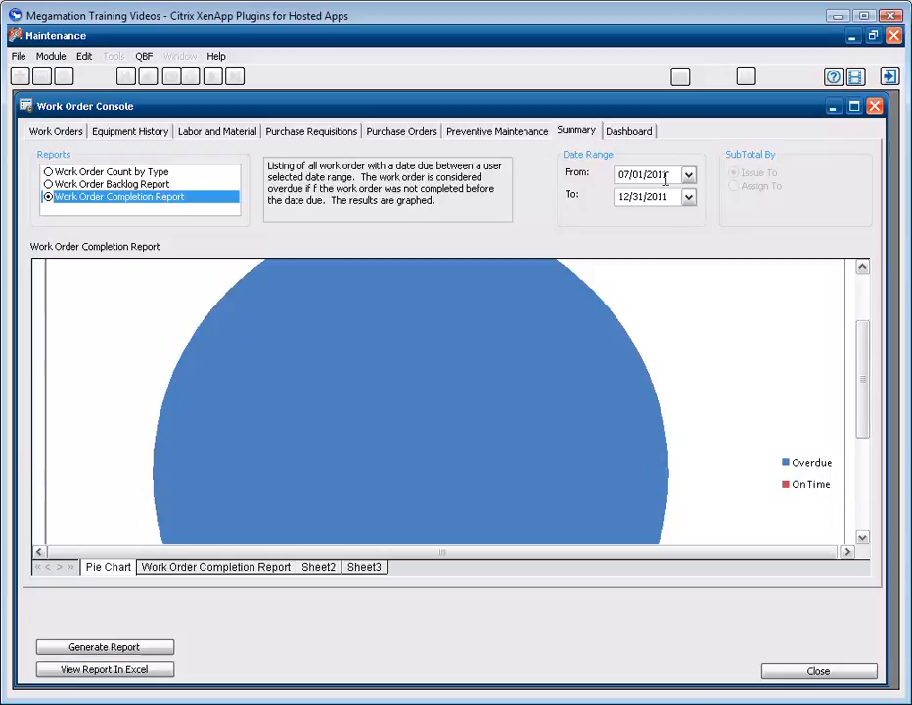
pyautogui.click(628, 133)
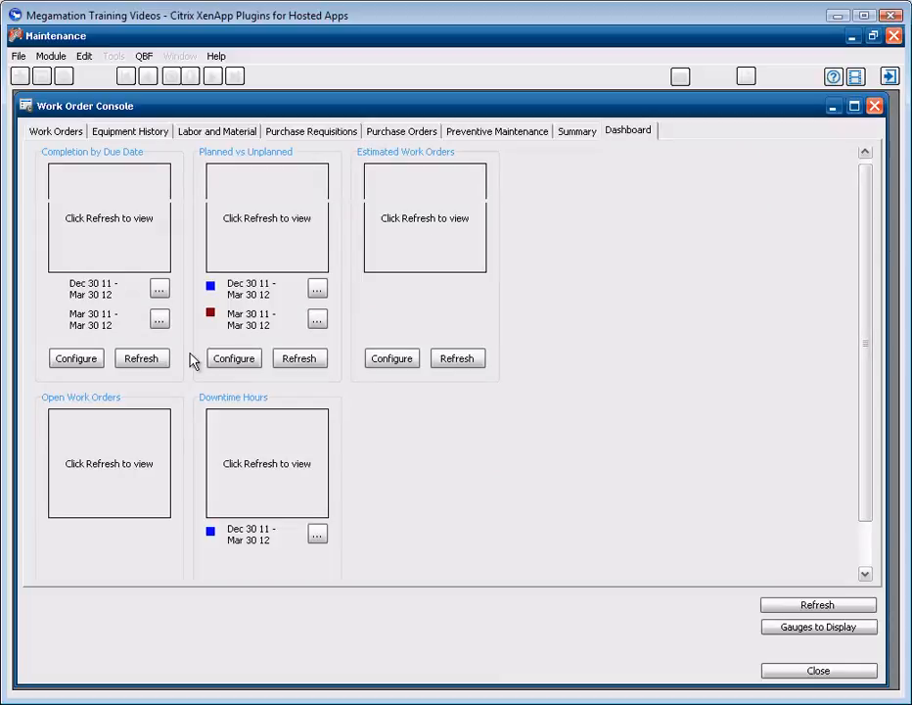
# Step: Refresh all five dashboard gauges so Open Work Orders reads 3,531
pyautogui.click(802, 606)
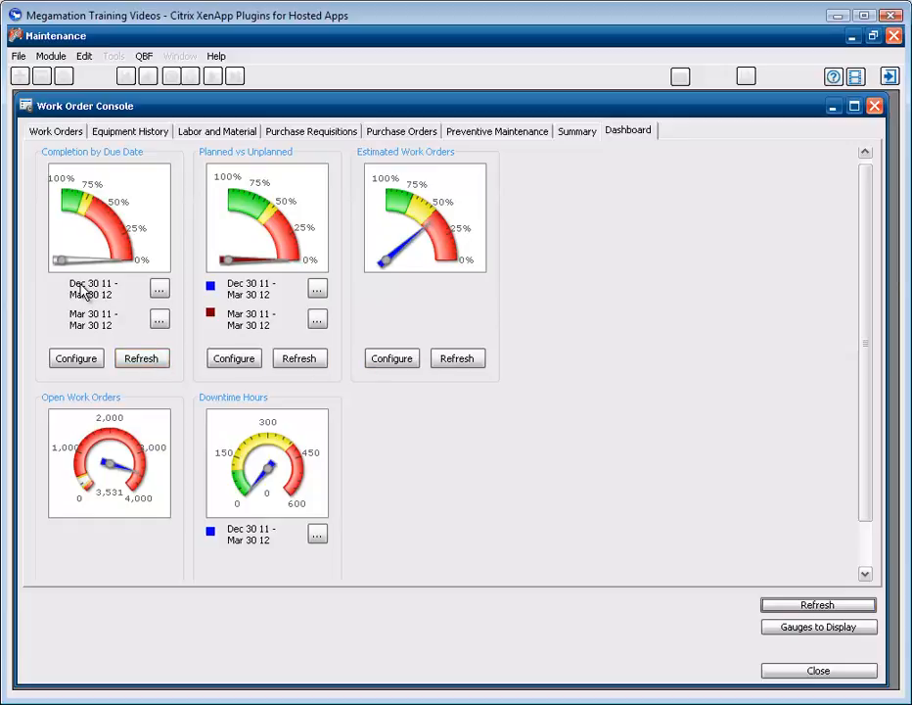
# Step: Set the Completion by Due Date gauge to Last Year (Mar 30 11 – Mar 30 12) and refresh it
pyautogui.click(161, 289)
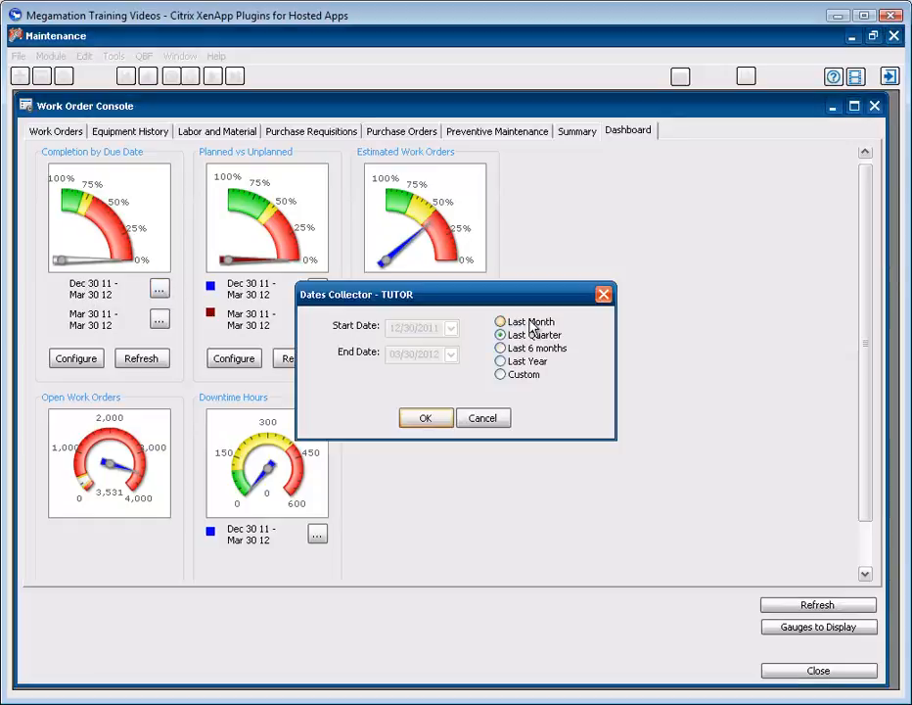
pyautogui.click(529, 326)
pyautogui.click(535, 341)
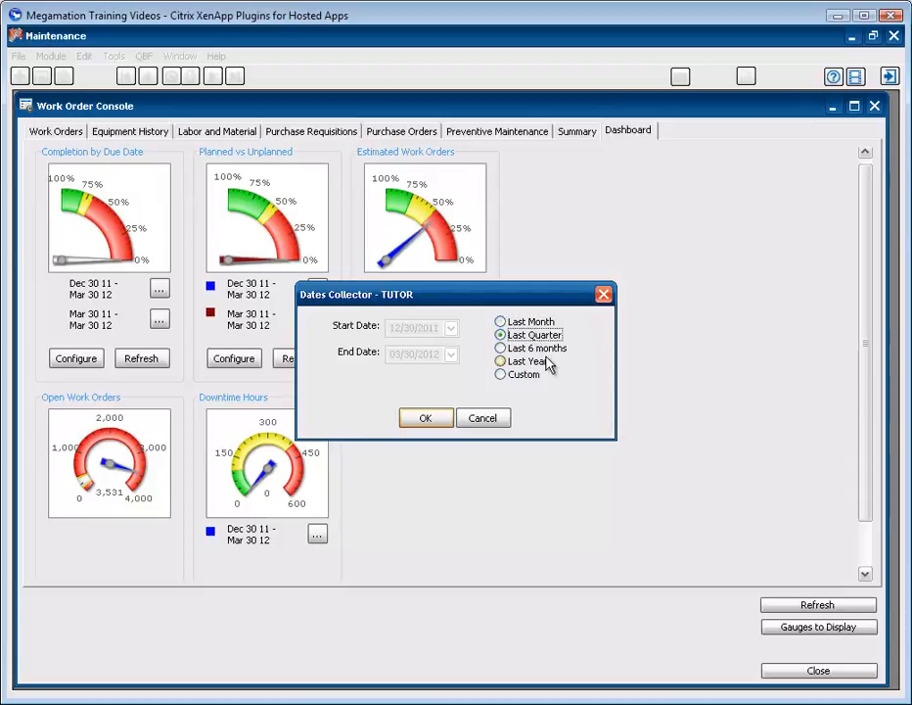
pyautogui.click(537, 365)
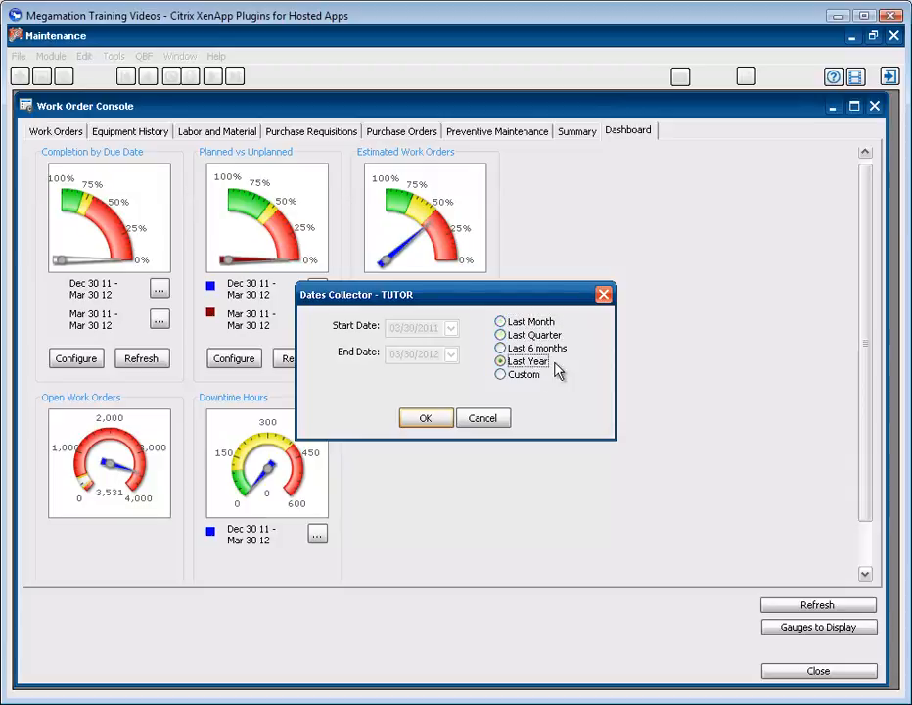
pyautogui.click(501, 376)
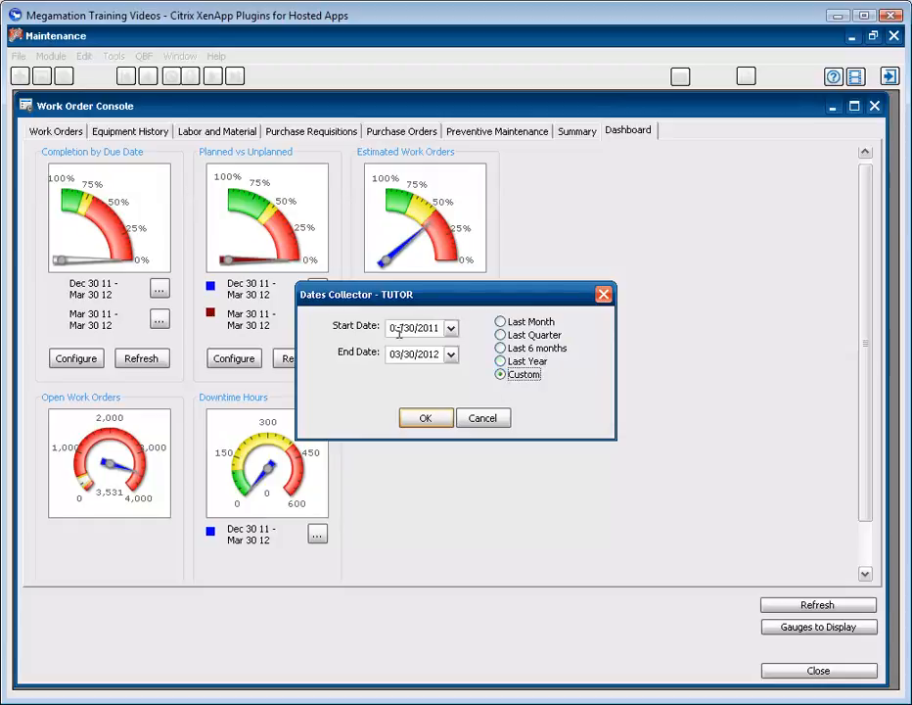
pyautogui.click(507, 361)
pyautogui.click(425, 419)
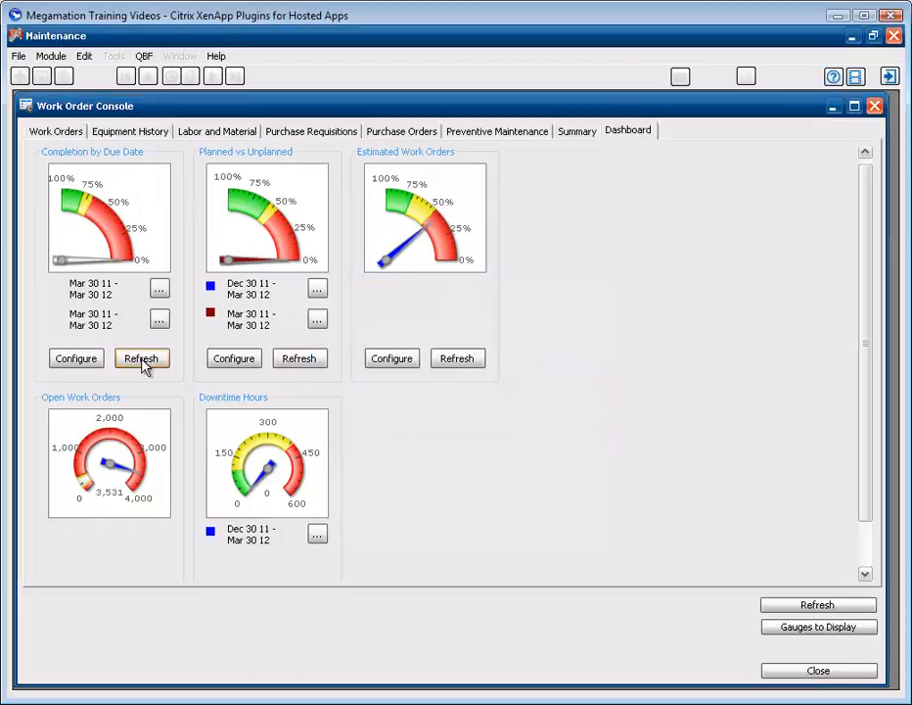
pyautogui.click(141, 359)
# Step: Replace Estimated Work Orders with Estimated vs Actual Labor Hours in Row 1, then refresh the gauges
pyautogui.click(818, 628)
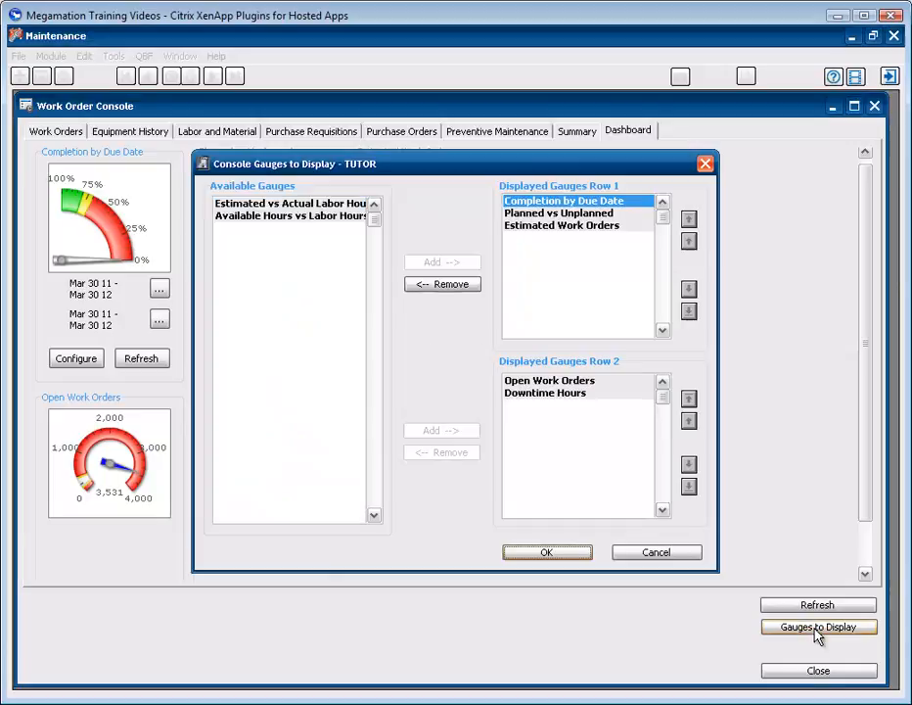
pyautogui.click(277, 203)
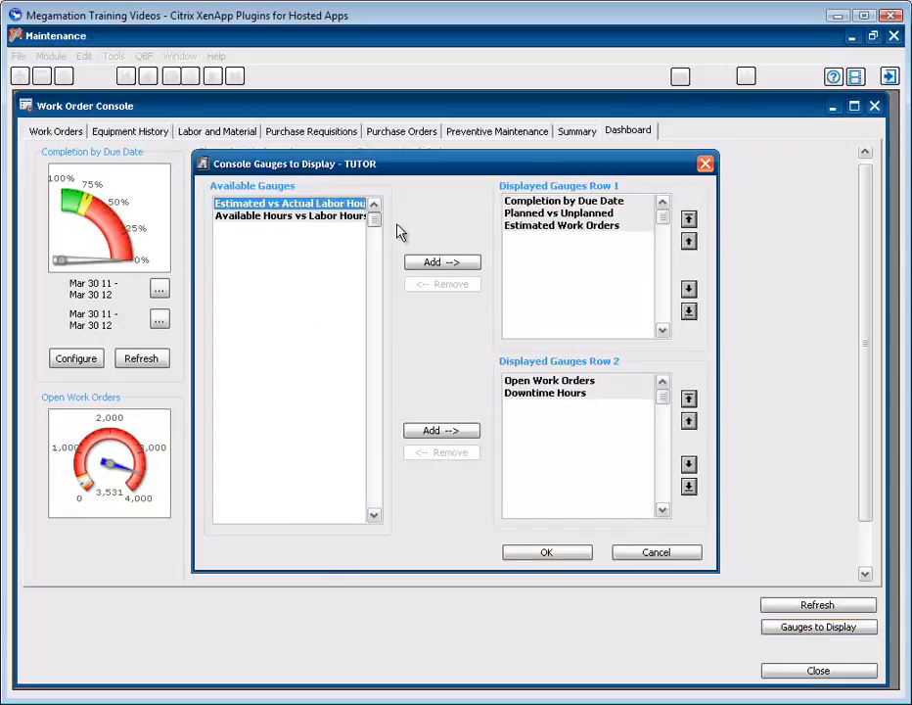
pyautogui.click(443, 263)
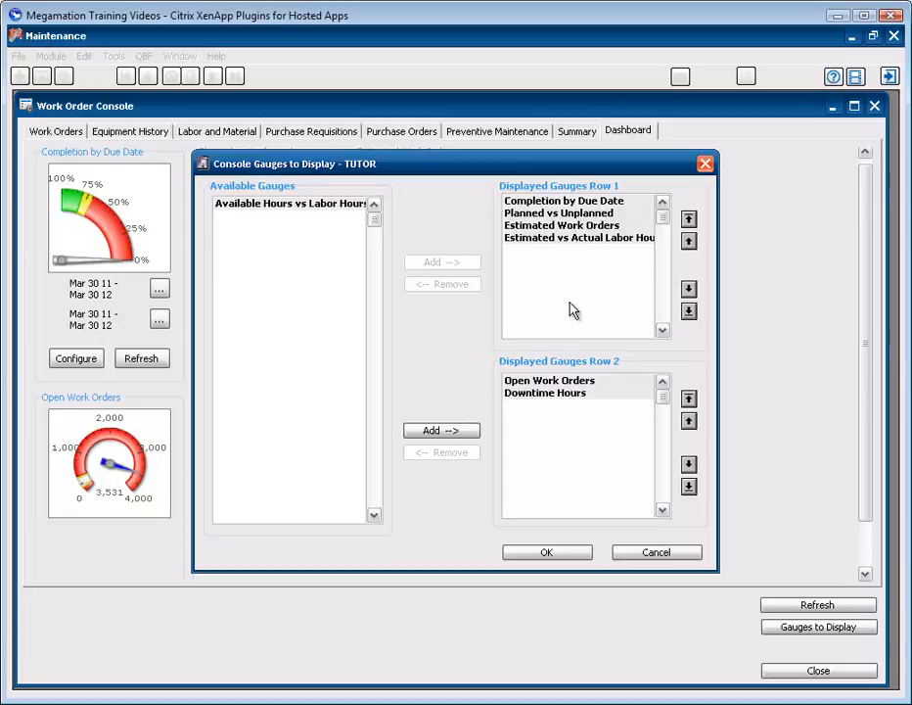
pyautogui.click(573, 229)
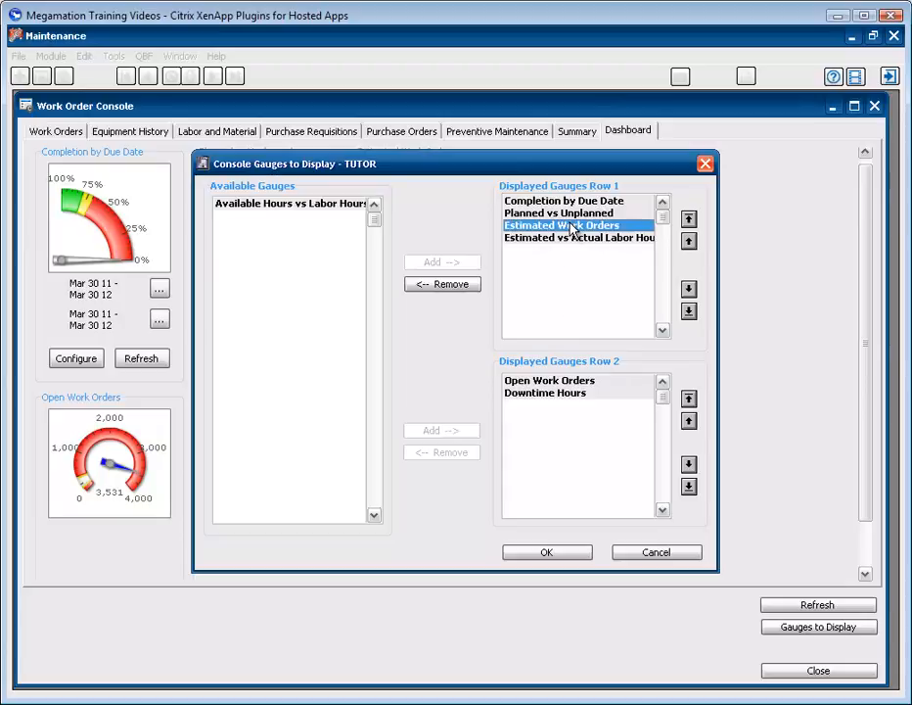
pyautogui.click(442, 284)
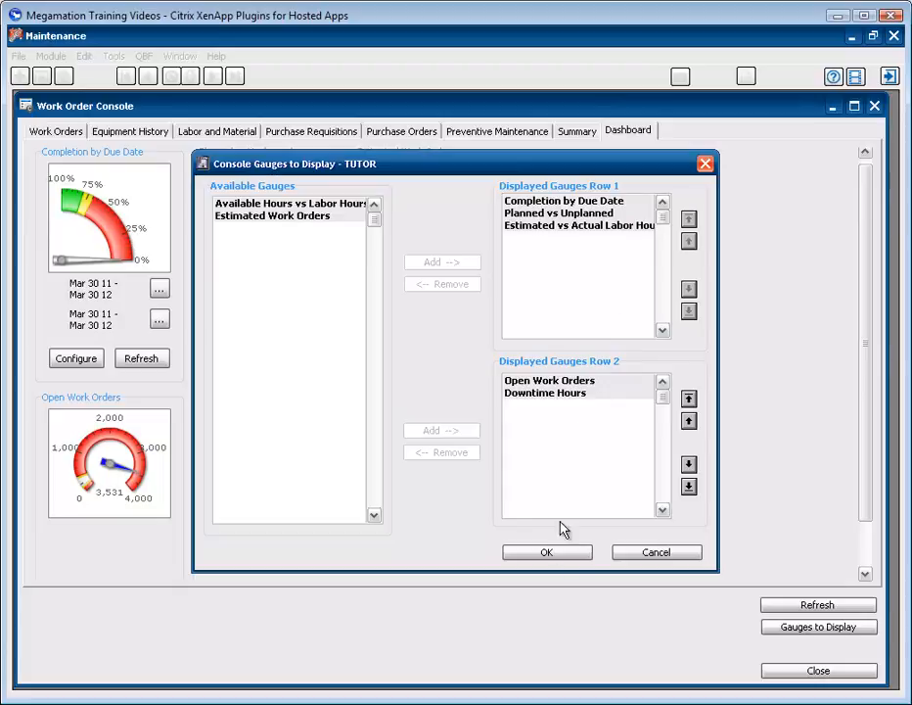
pyautogui.click(551, 554)
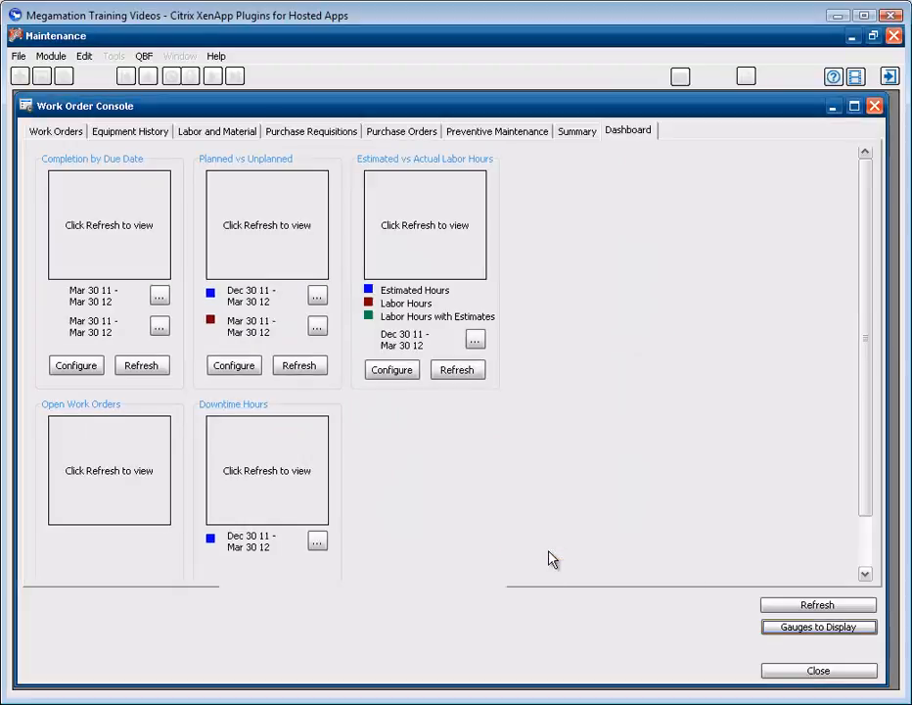
pyautogui.click(786, 606)
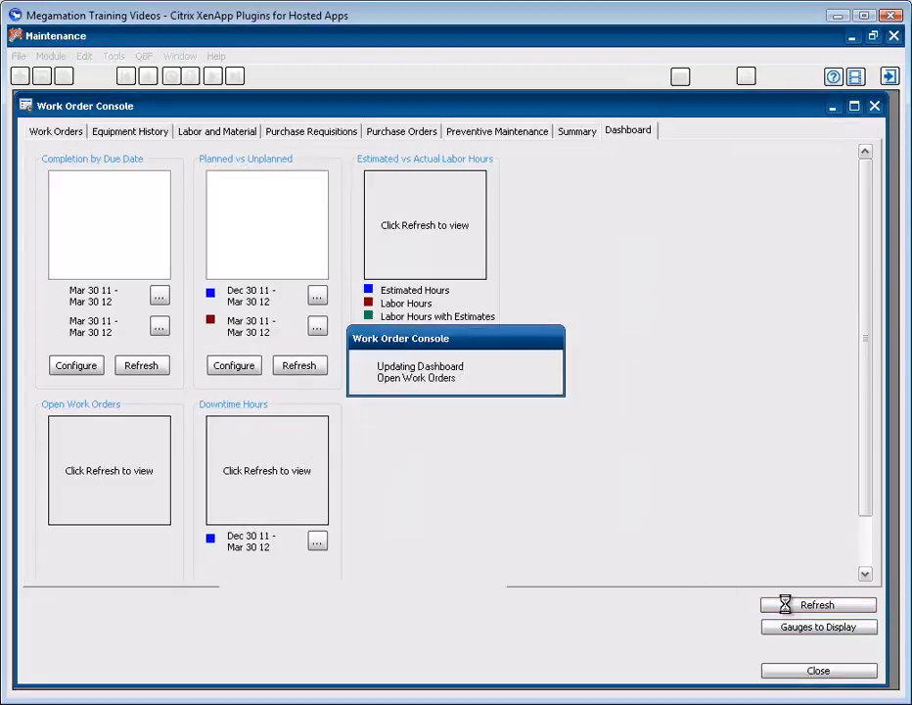